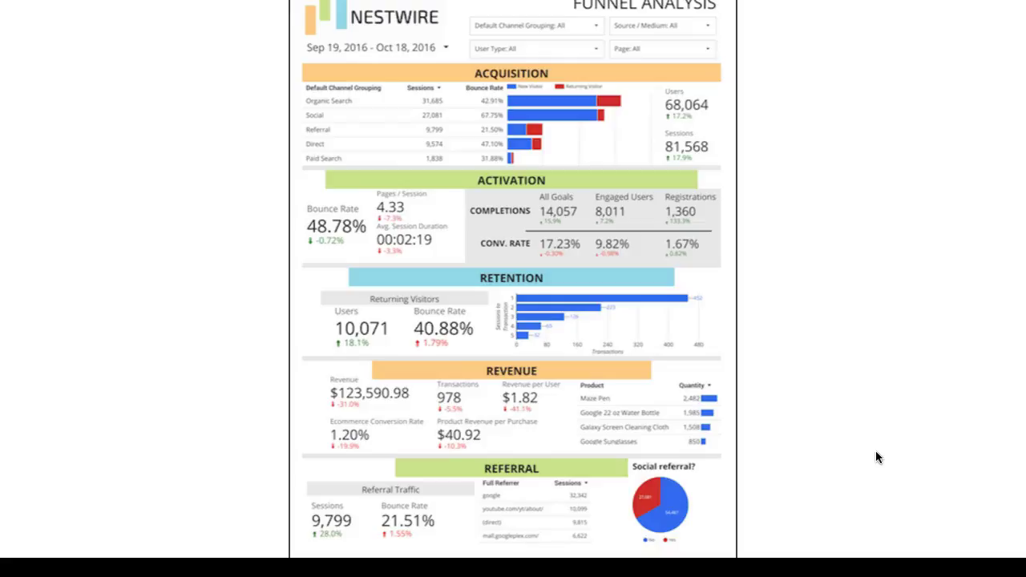
key(Right)
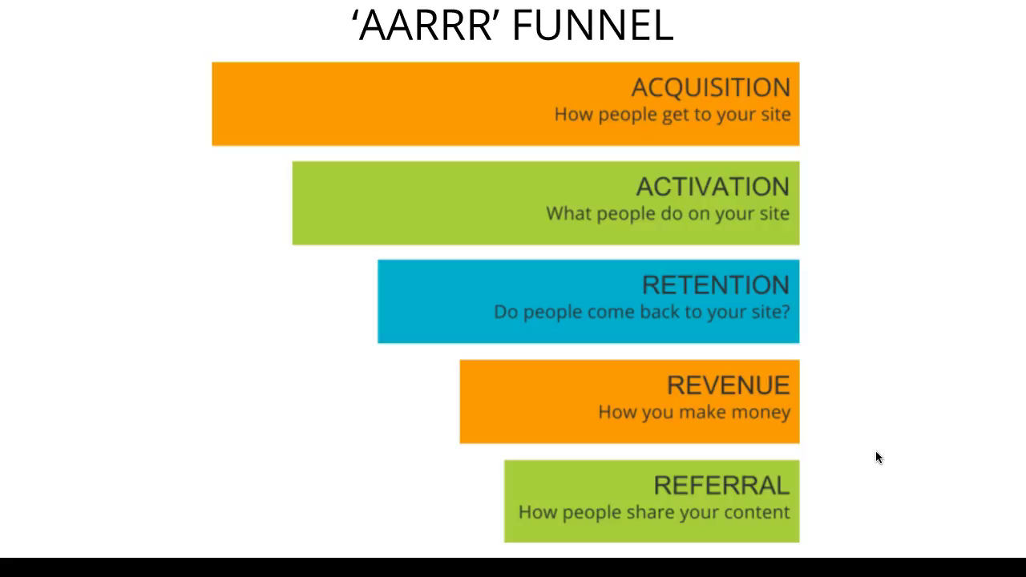
key(Right)
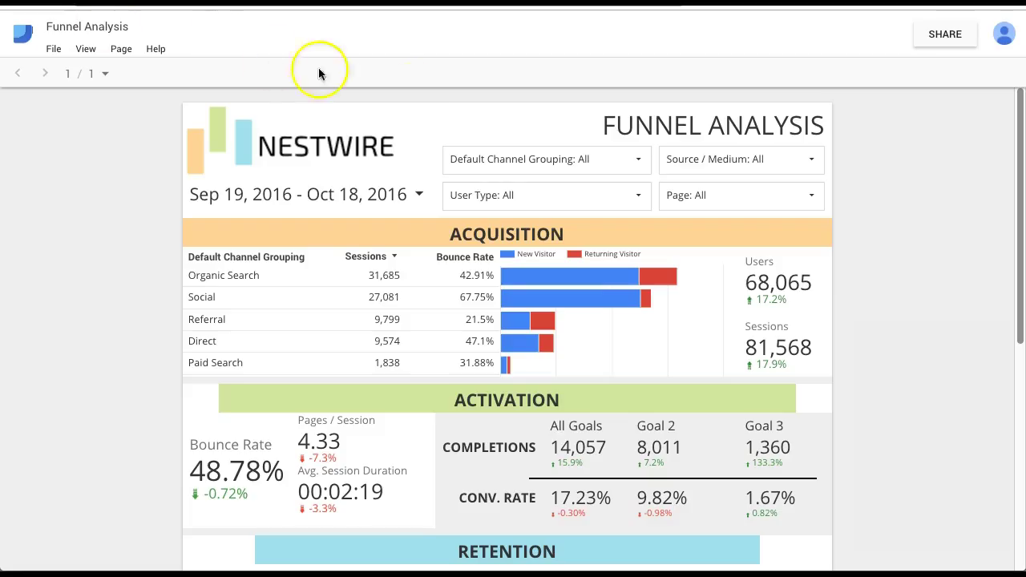
Review the Acquisition, Activation, Retention, Revenue and Referral sections of the Funnel Analysis report.
scroll(860, 245, down, 1)
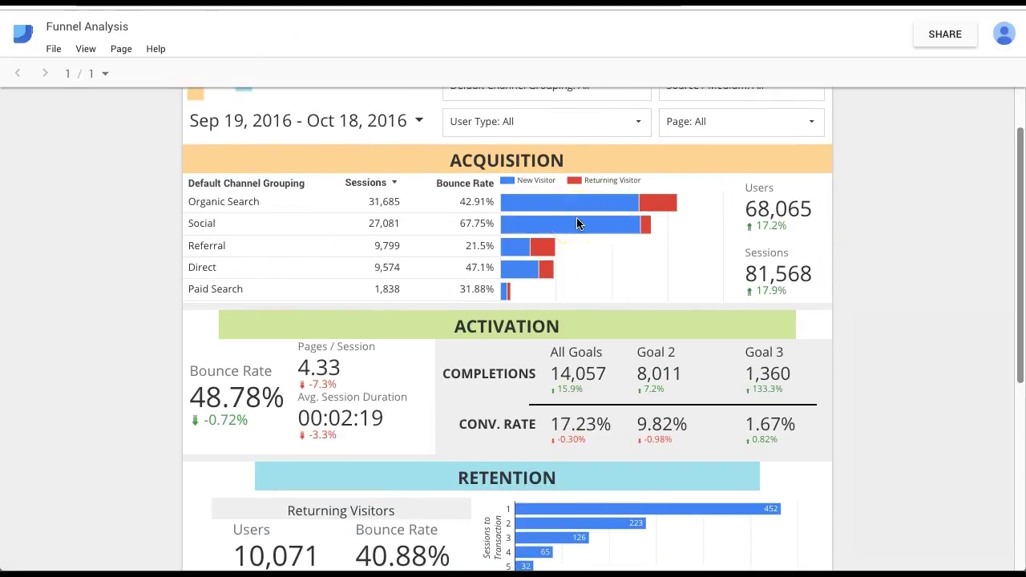
scroll(577, 220, down, 1)
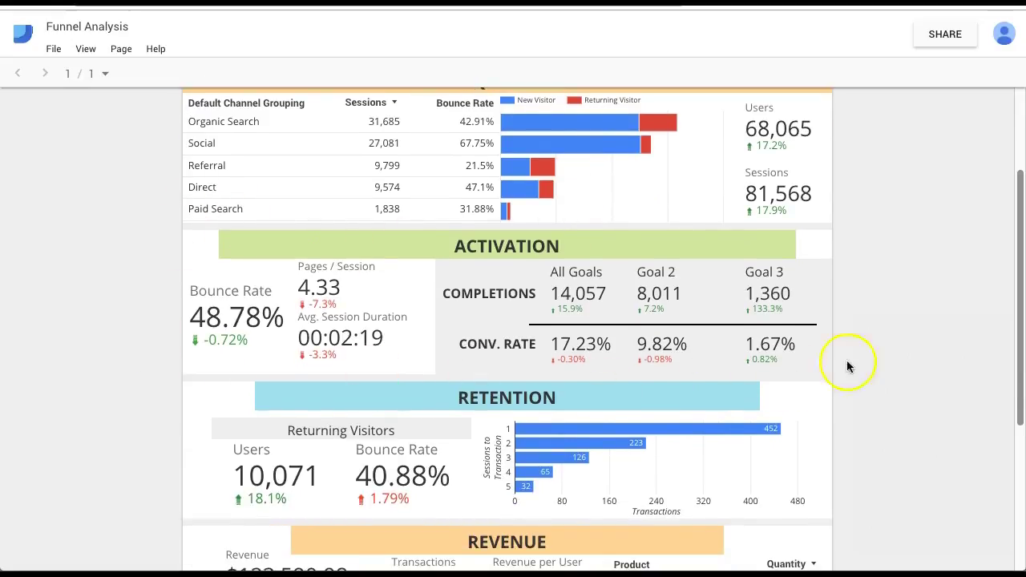
scroll(449, 259, down, 1)
scroll(425, 248, down, 3)
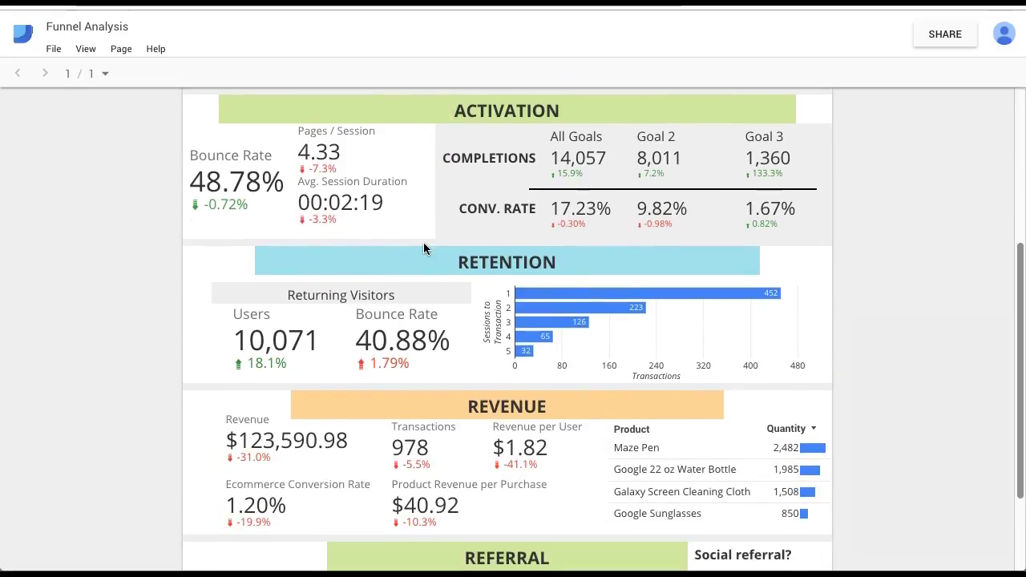
scroll(425, 248, down, 1)
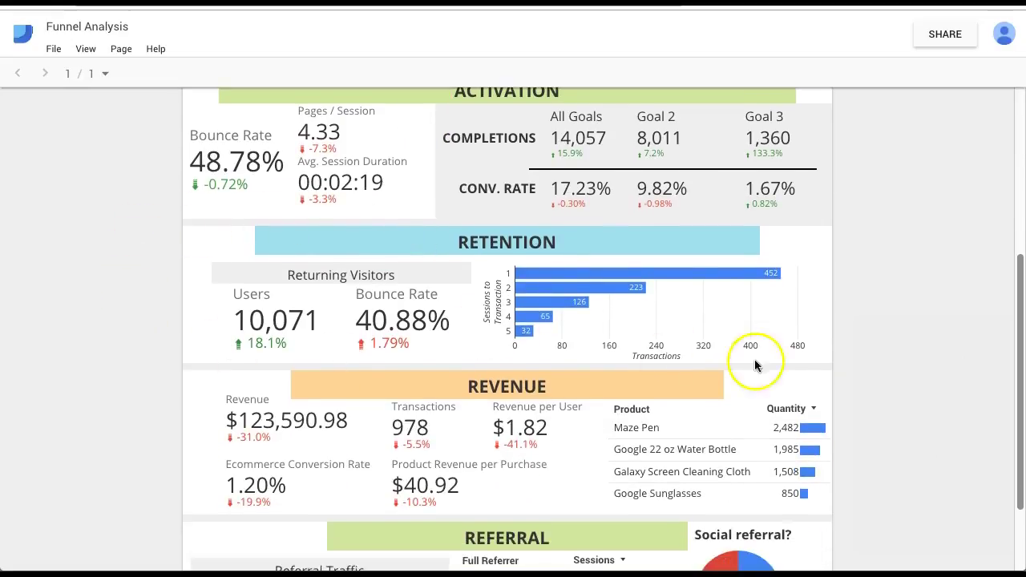
scroll(773, 265, down, 1)
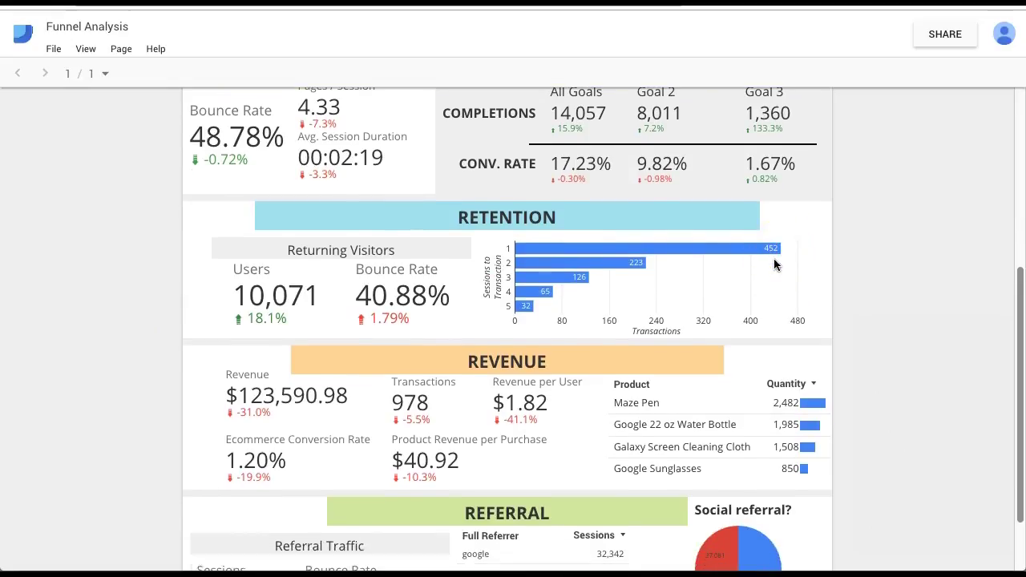
scroll(774, 264, down, 3)
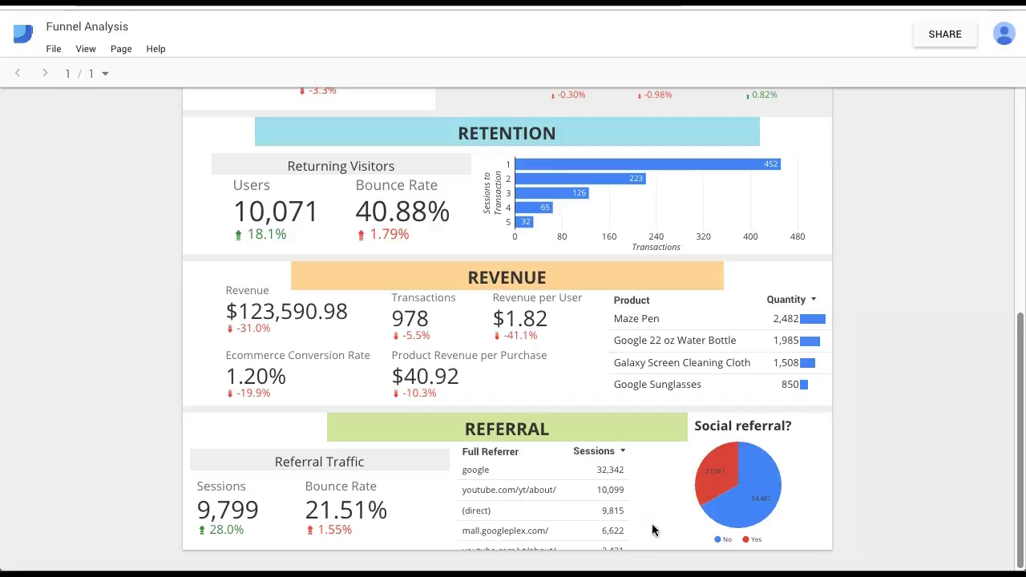
scroll(652, 526, up, 3)
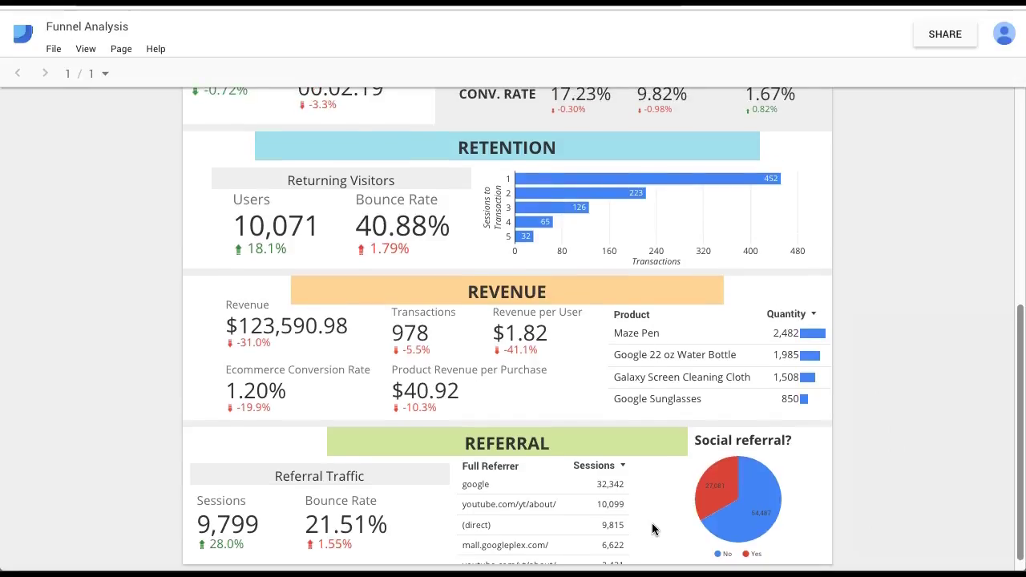
scroll(652, 529, up, 4)
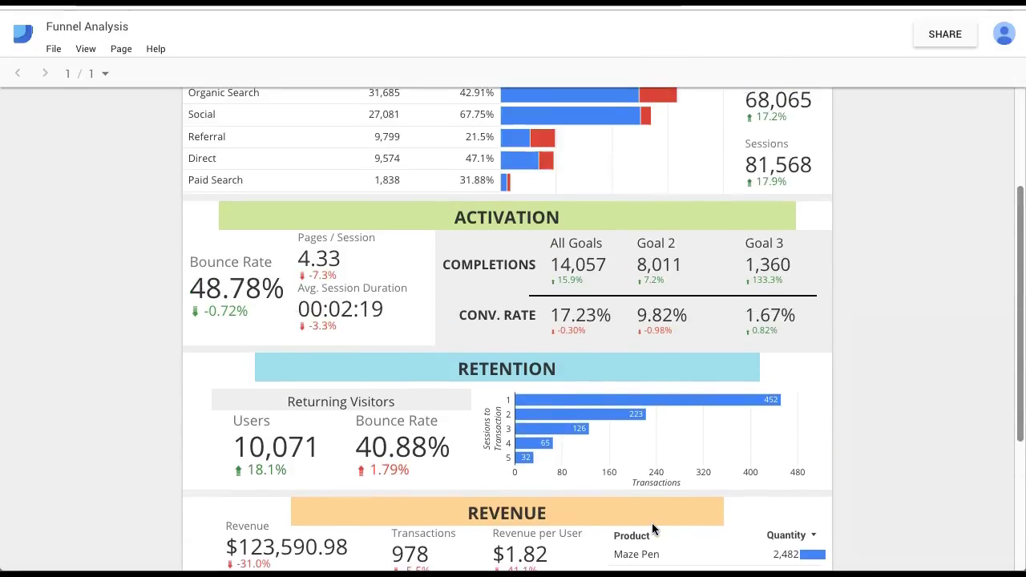
scroll(652, 529, up, 1)
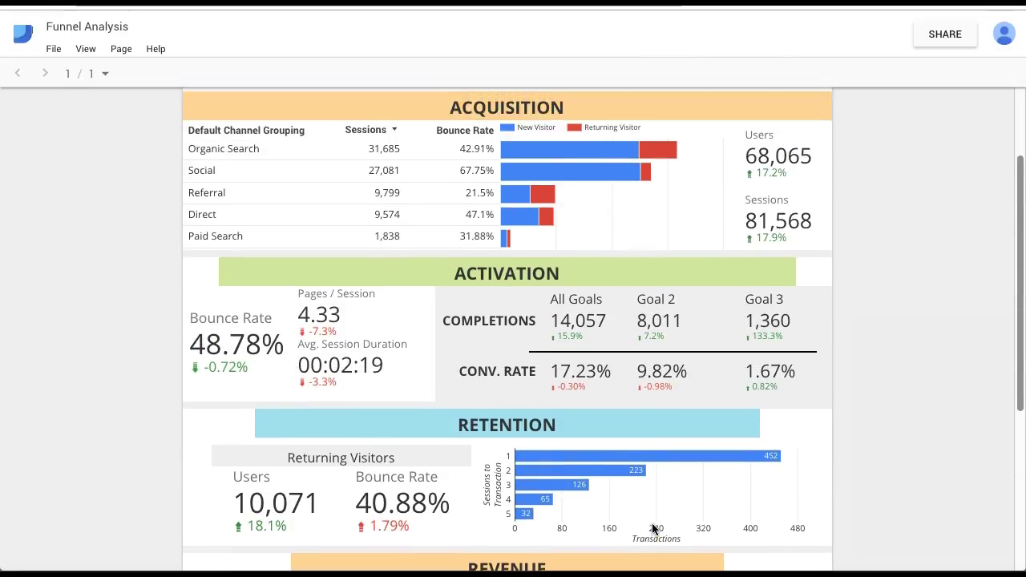
scroll(652, 529, up, 1)
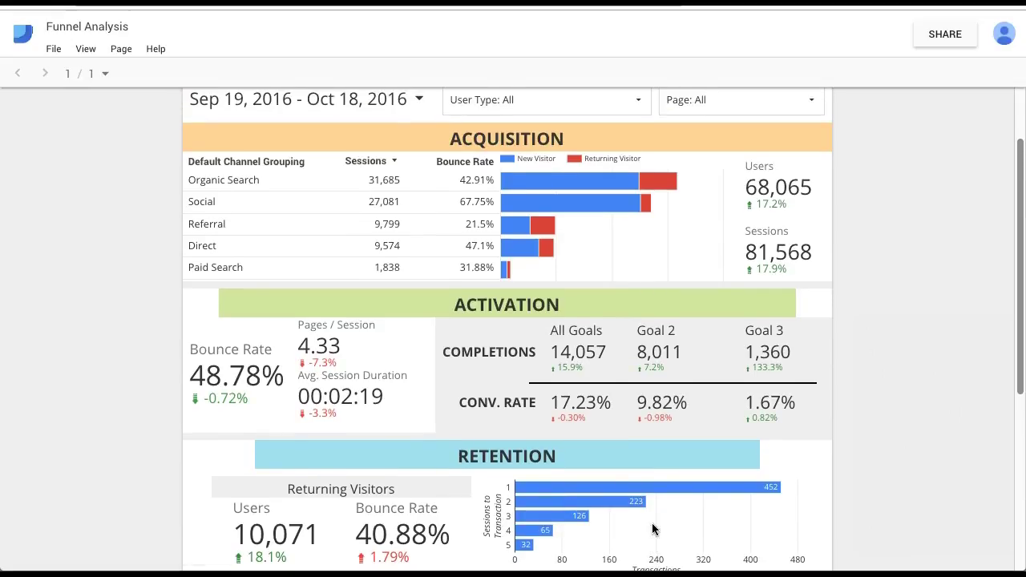
scroll(652, 529, up, 1)
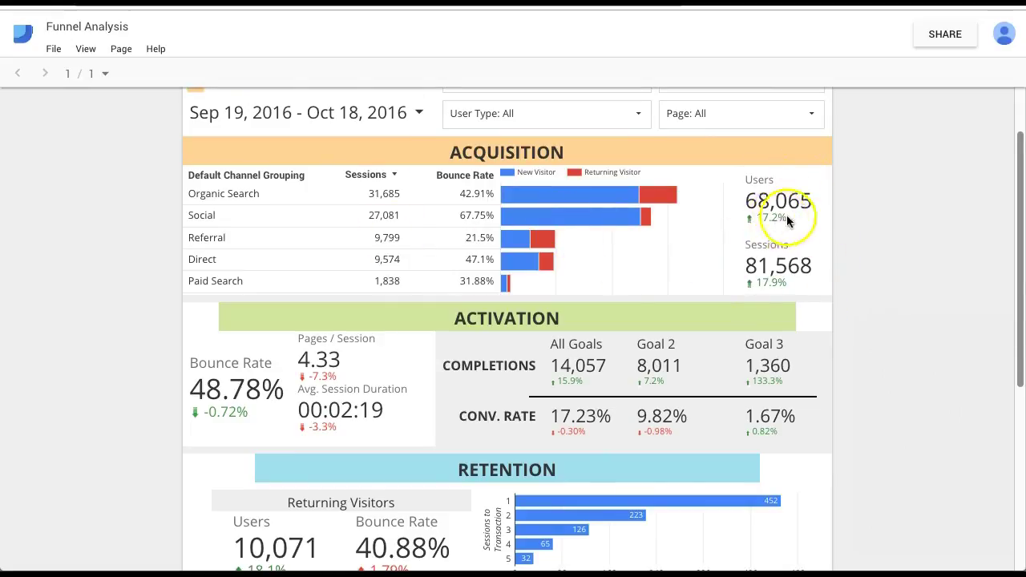
Compare the changes in users and sessions with the goal completions, conversion rates, retention and revenue metrics.
scroll(728, 257, down, 1)
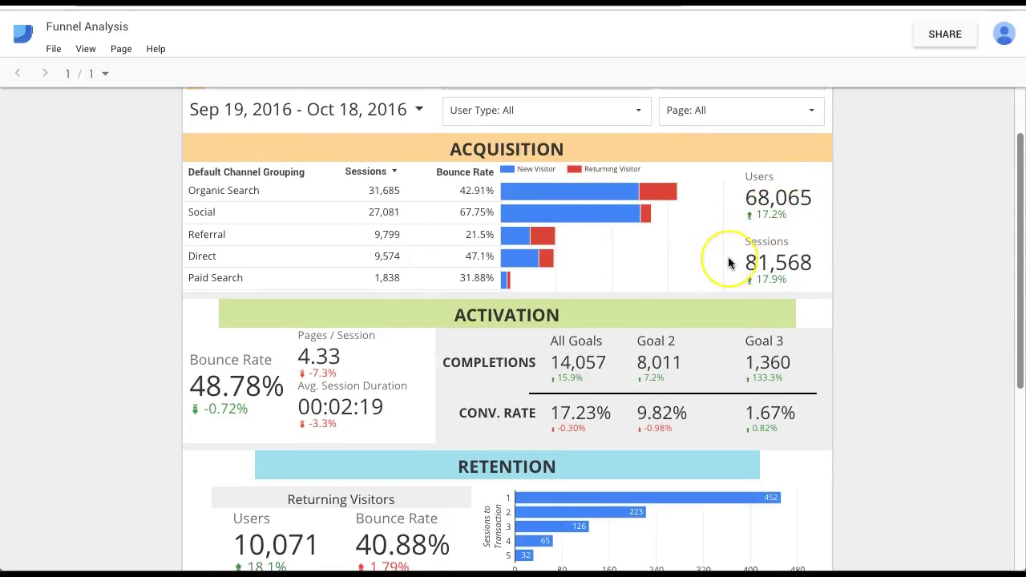
scroll(728, 263, down, 3)
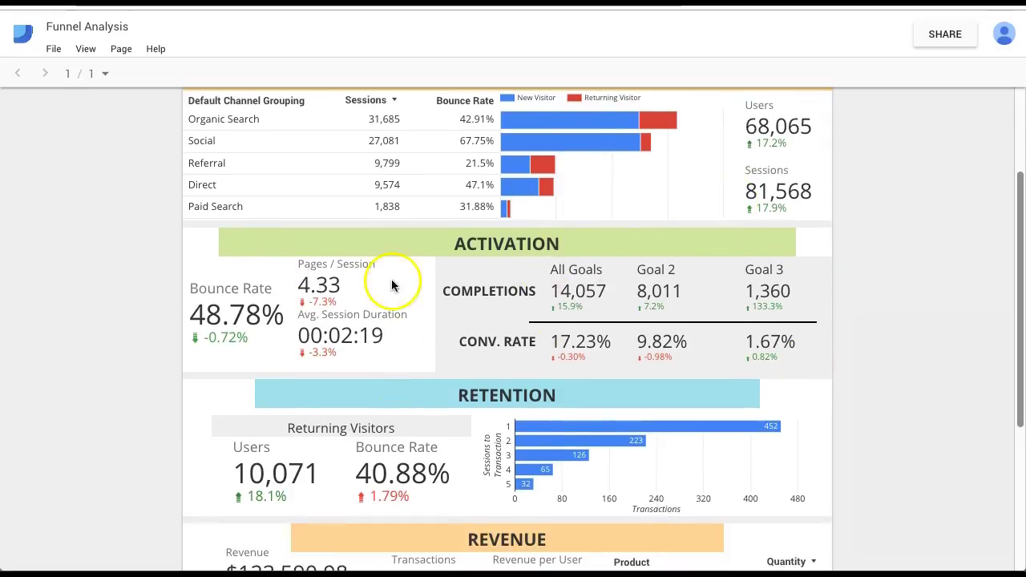
scroll(351, 333, down, 5)
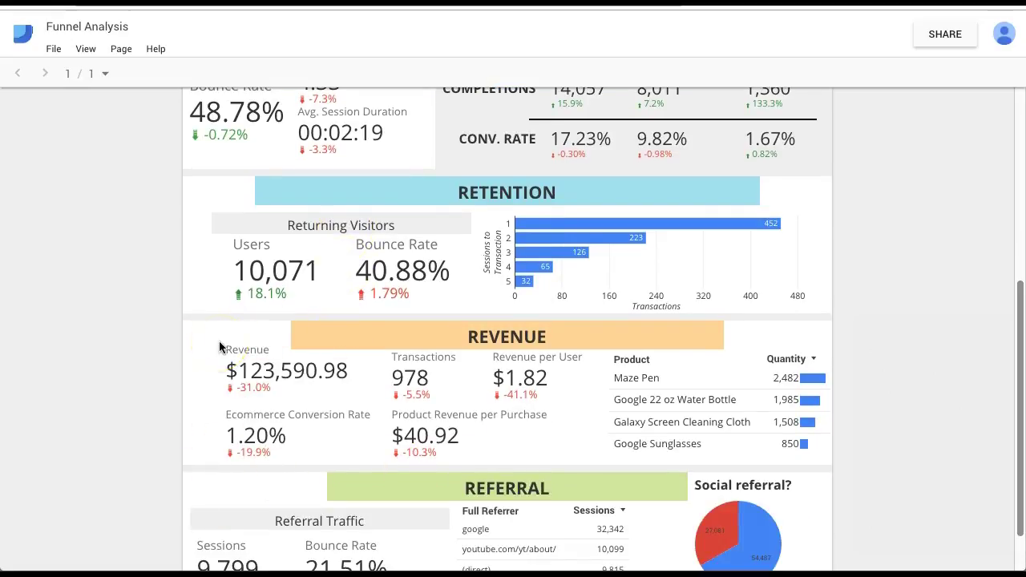
scroll(220, 346, up, 1)
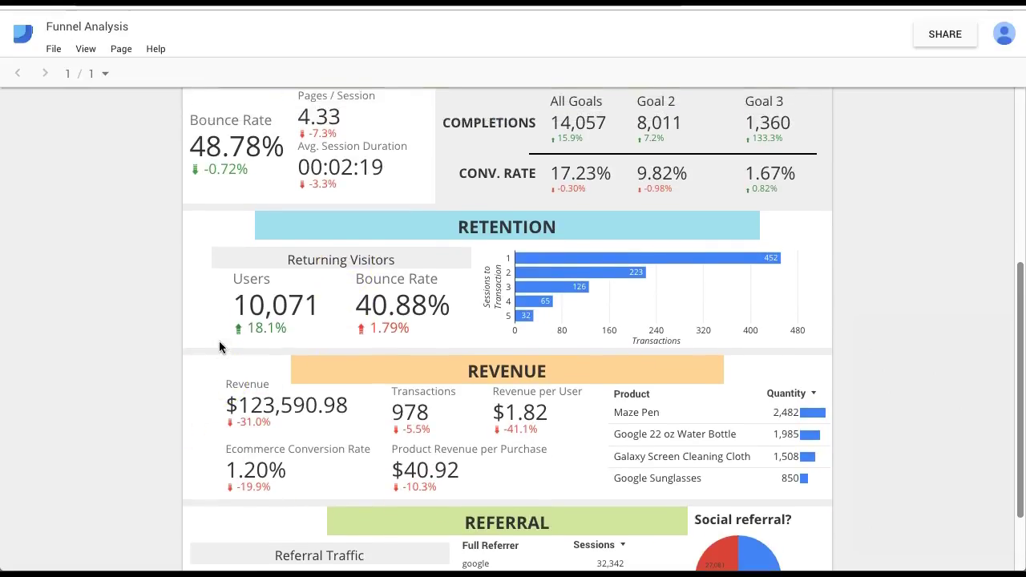
scroll(219, 346, up, 1)
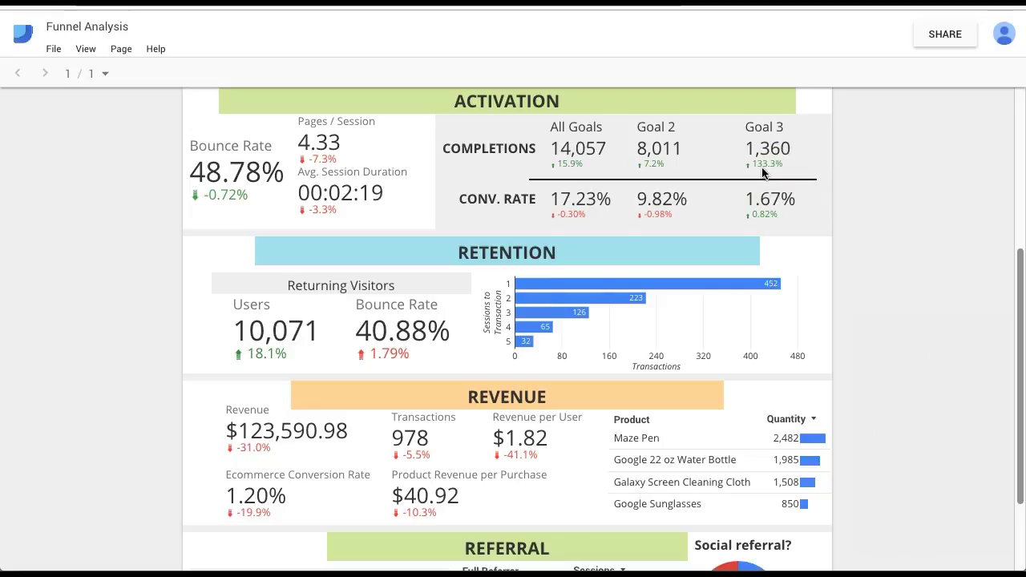
scroll(762, 170, down, 1)
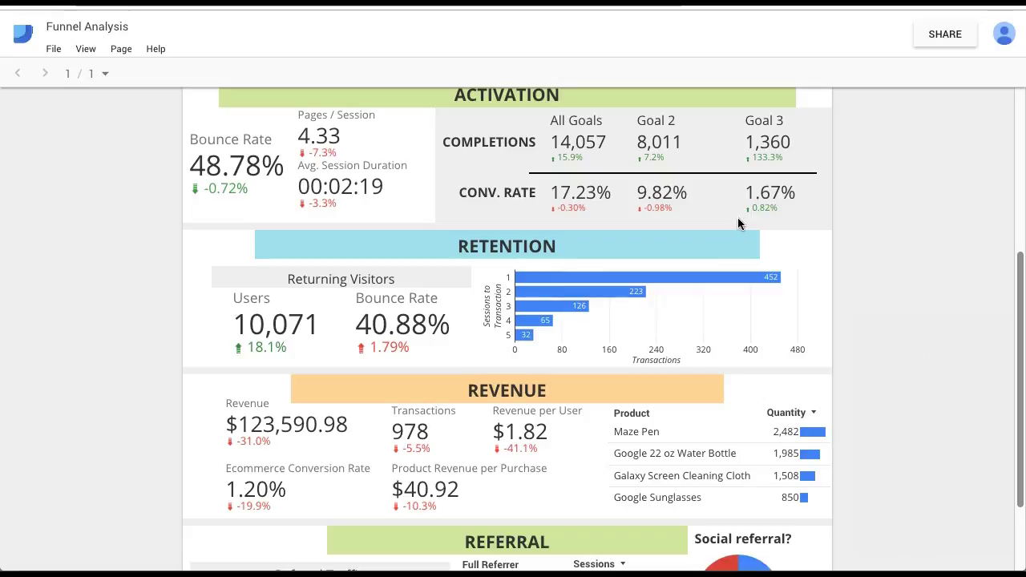
scroll(739, 224, up, 3)
scroll(739, 224, up, 3)
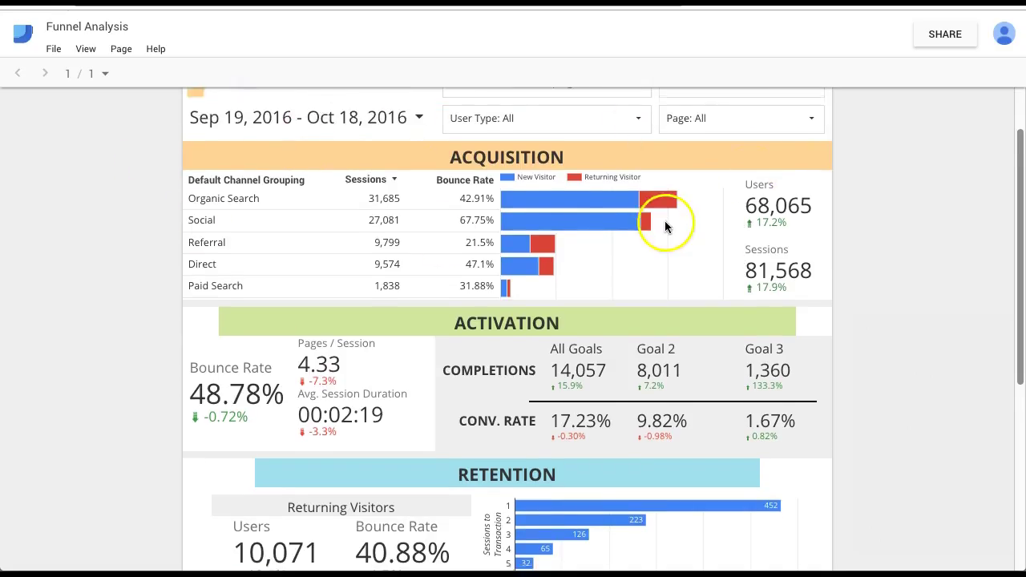
scroll(665, 226, down, 4)
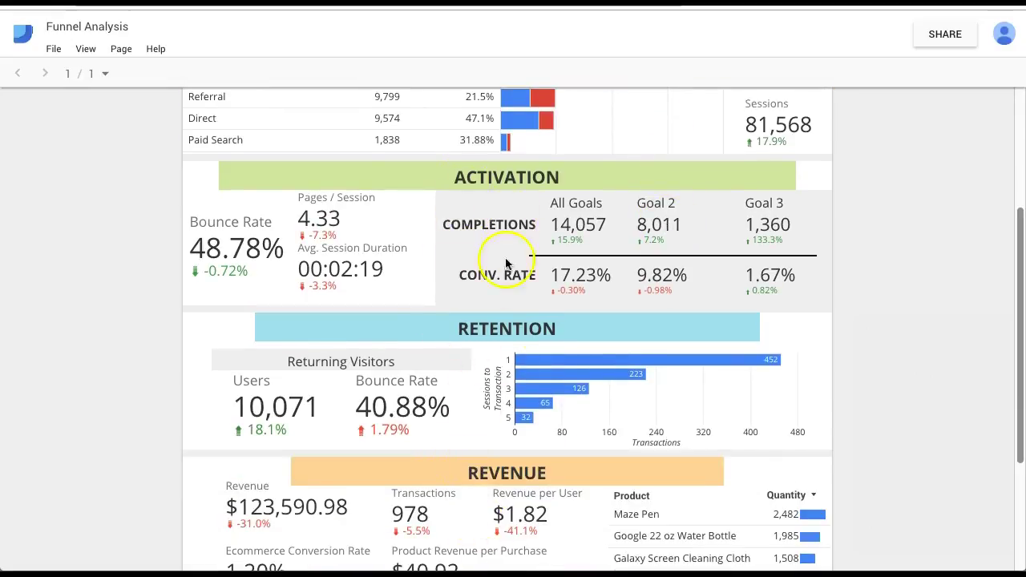
scroll(490, 391, down, 1)
scroll(489, 395, down, 1)
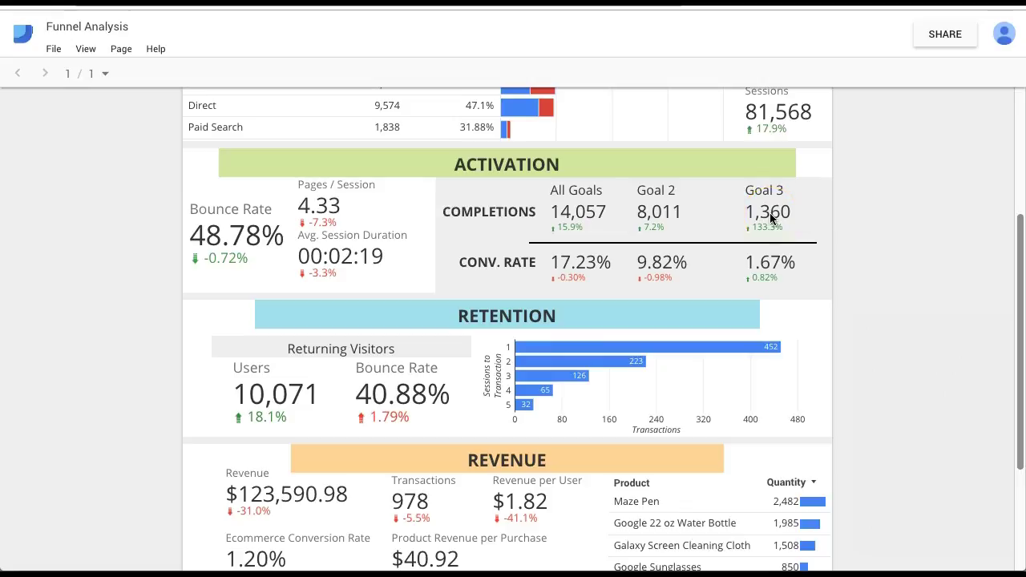
scroll(770, 216, up, 3)
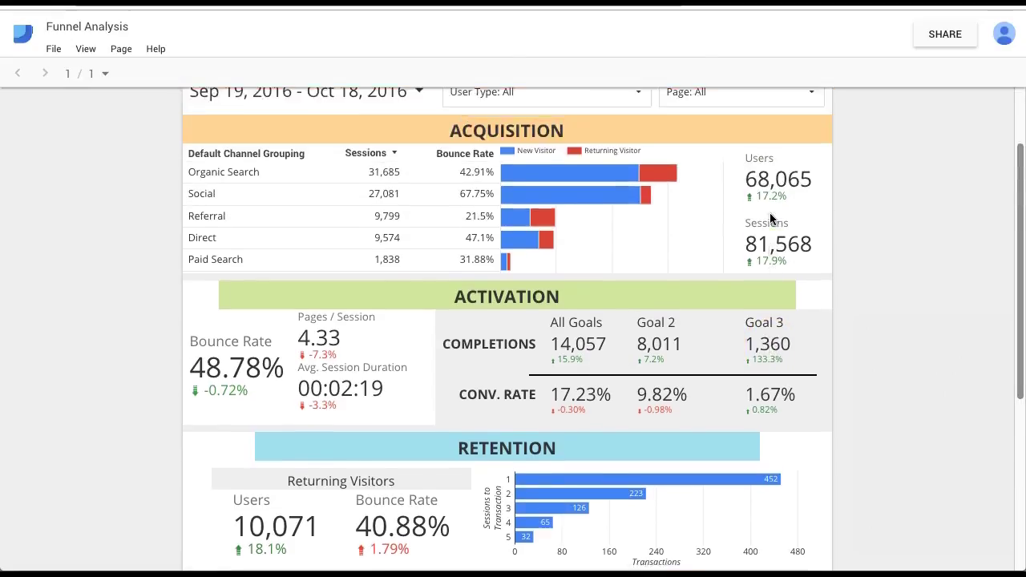
scroll(771, 218, up, 1)
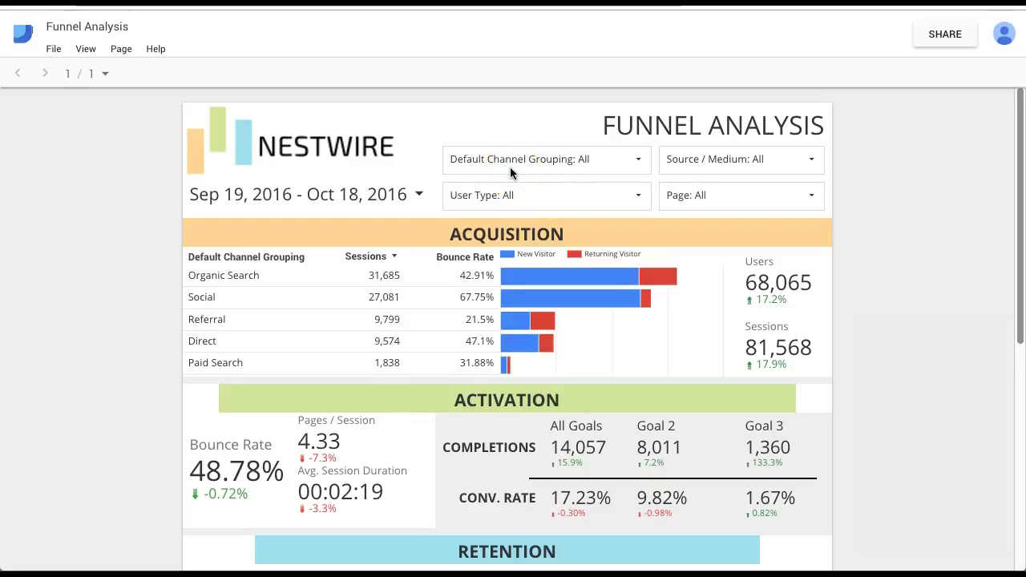
Examine the channels available in the Default Channel Grouping filter, leaving all of them selected.
click(639, 163)
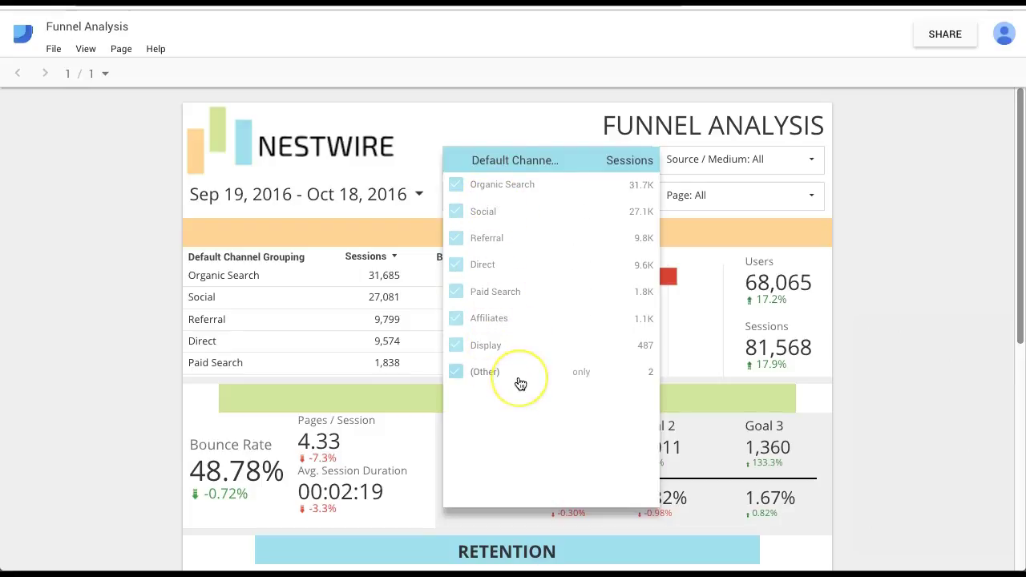
click(464, 129)
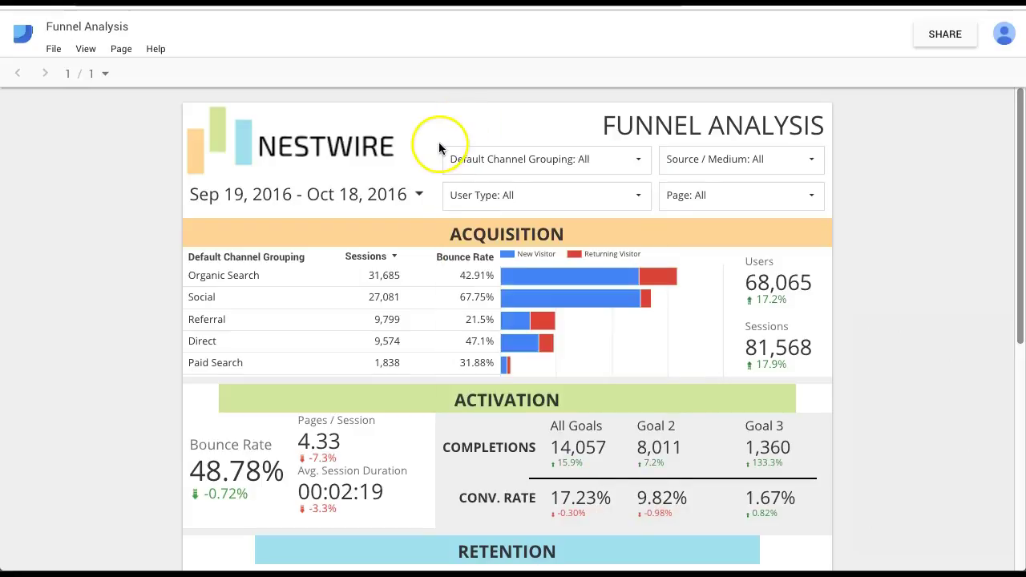
scroll(376, 225, down, 1)
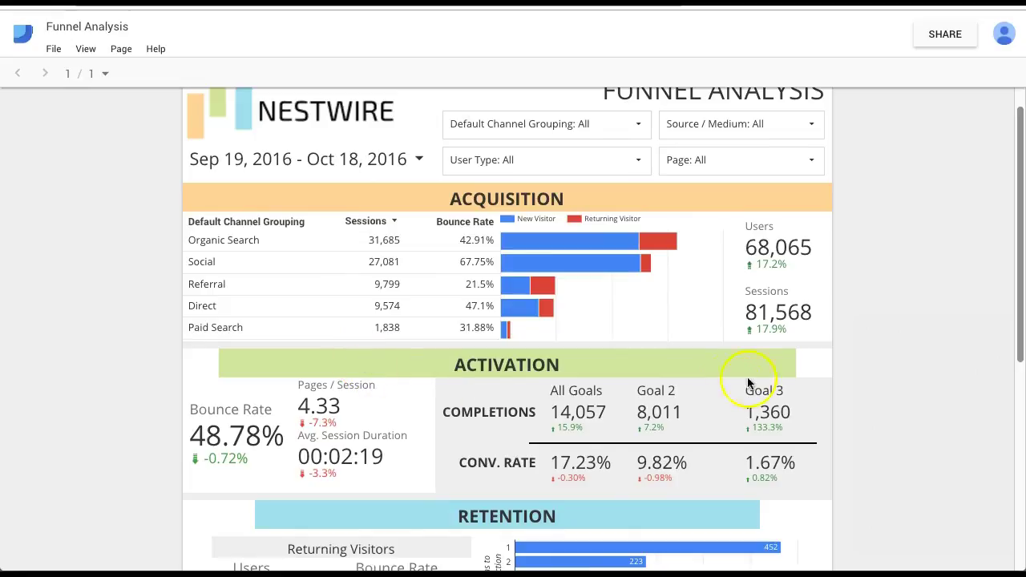
scroll(498, 425, up, 1)
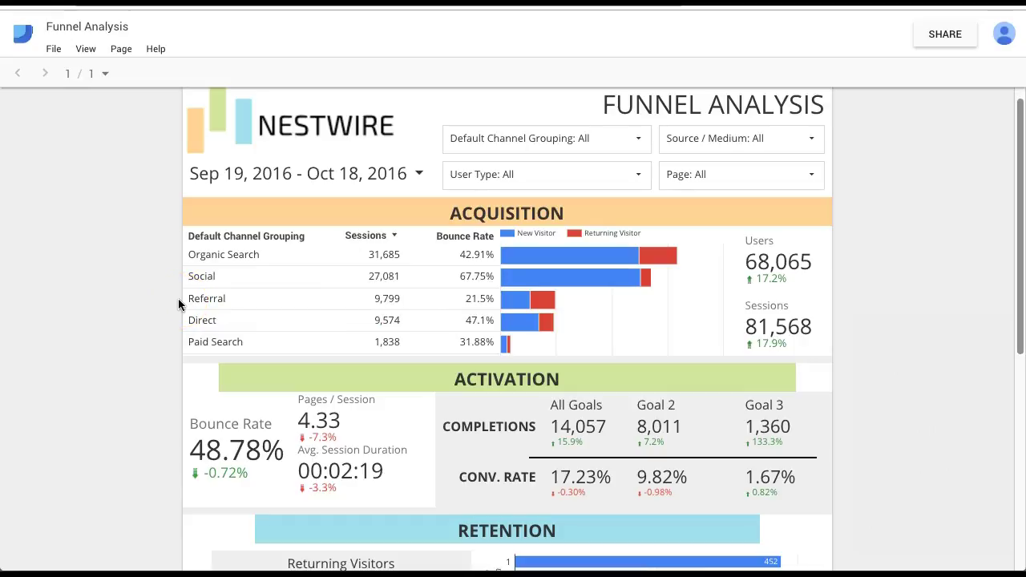
Filter the report's Default Channel Grouping to show only Referral traffic.
click(640, 138)
click(582, 218)
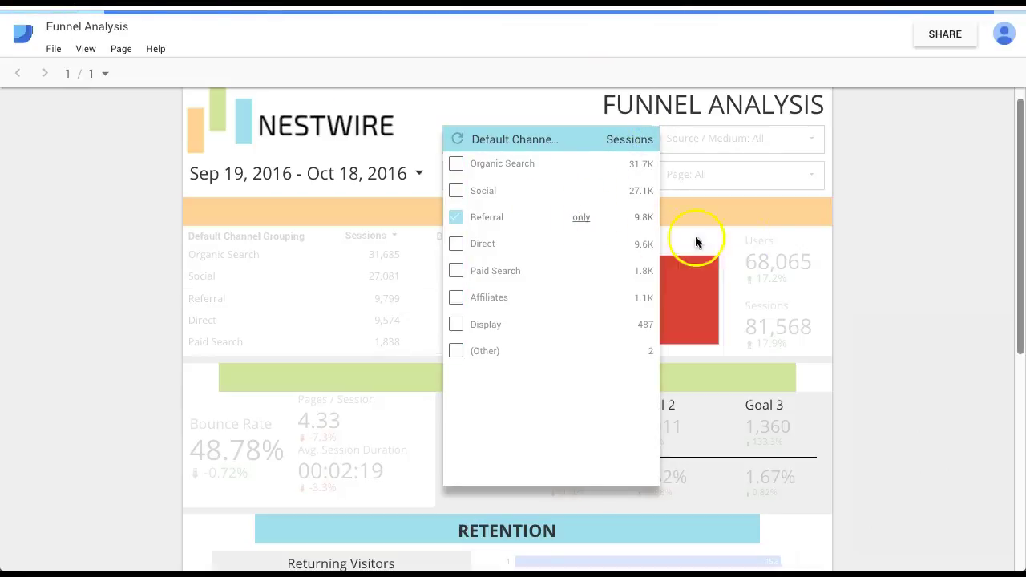
click(860, 228)
Examine the bounce rate, pages per session, goal completions, conversion rates and retention for Referral traffic.
scroll(832, 252, down, 3)
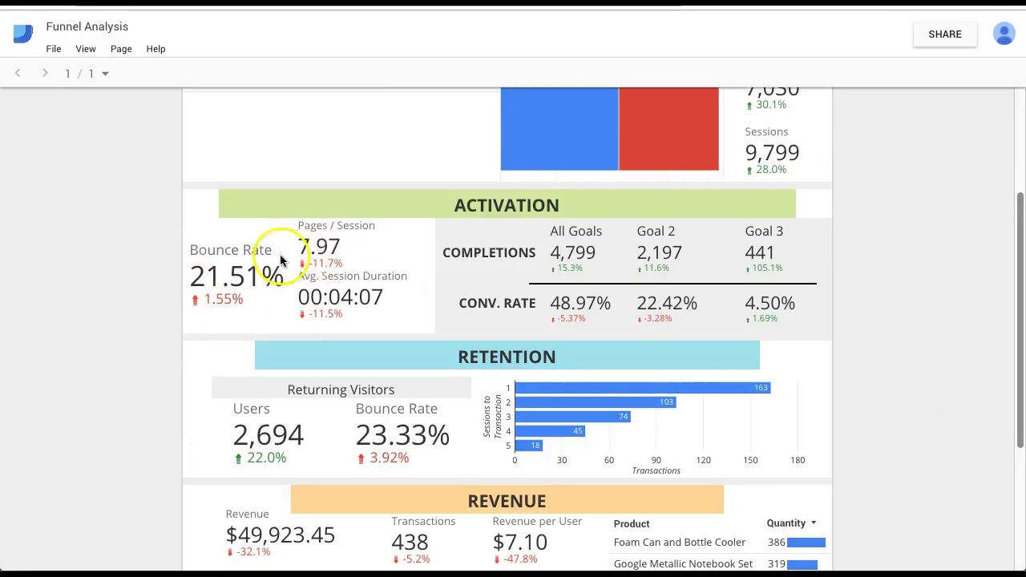
scroll(352, 284, up, 1)
scroll(357, 290, up, 1)
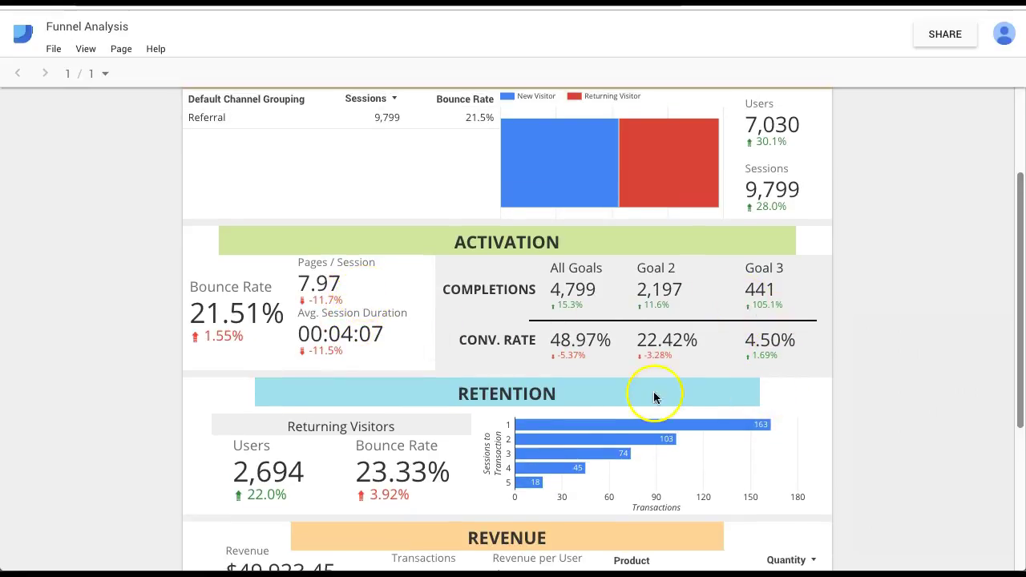
scroll(531, 377, down, 1)
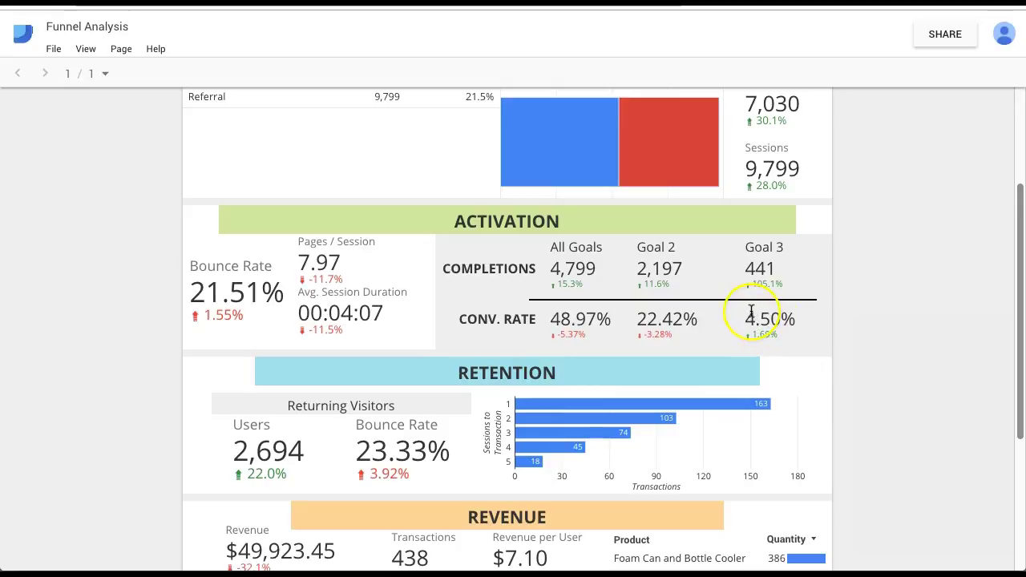
scroll(754, 316, up, 1)
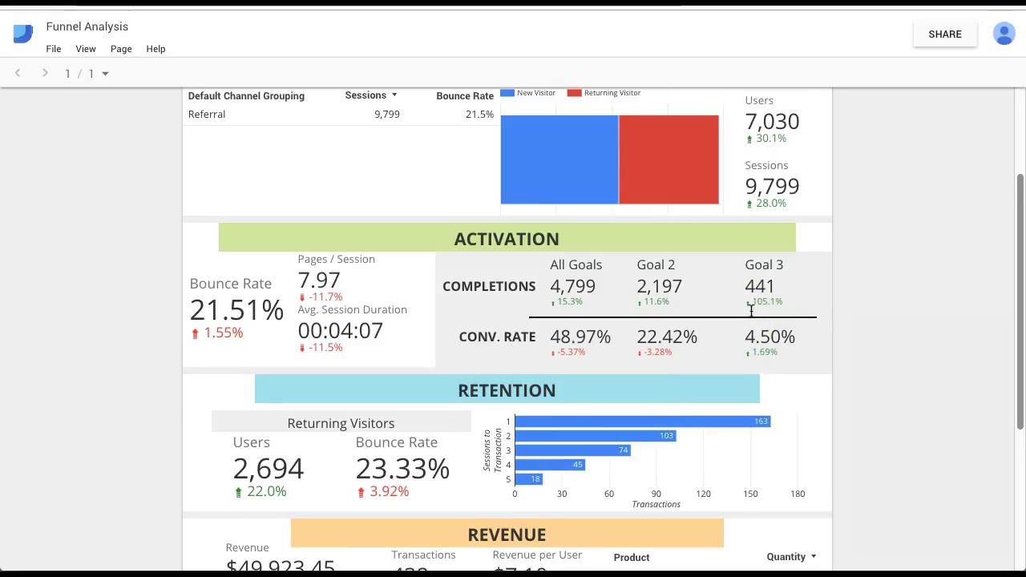
scroll(752, 311, up, 1)
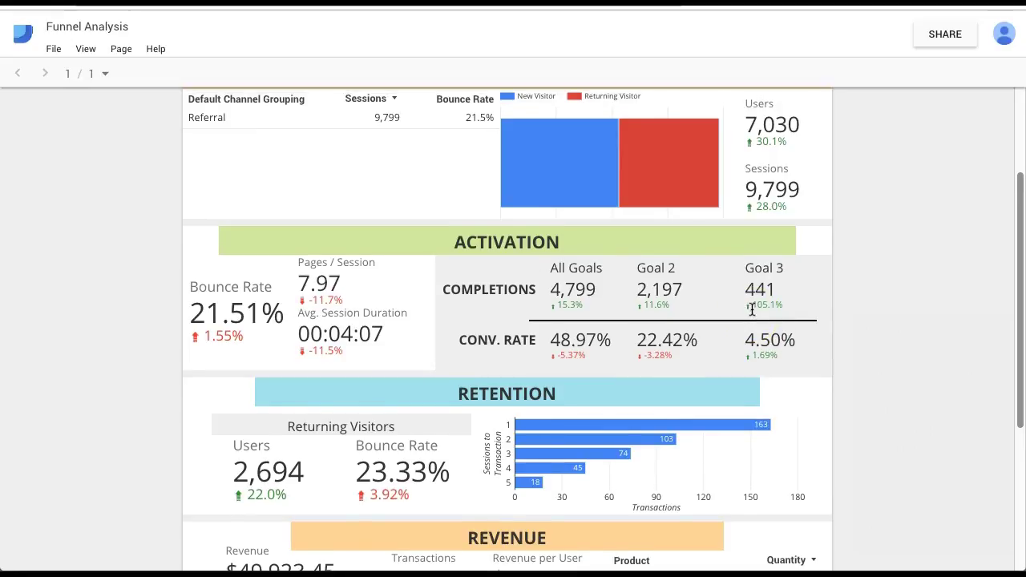
scroll(751, 311, down, 2)
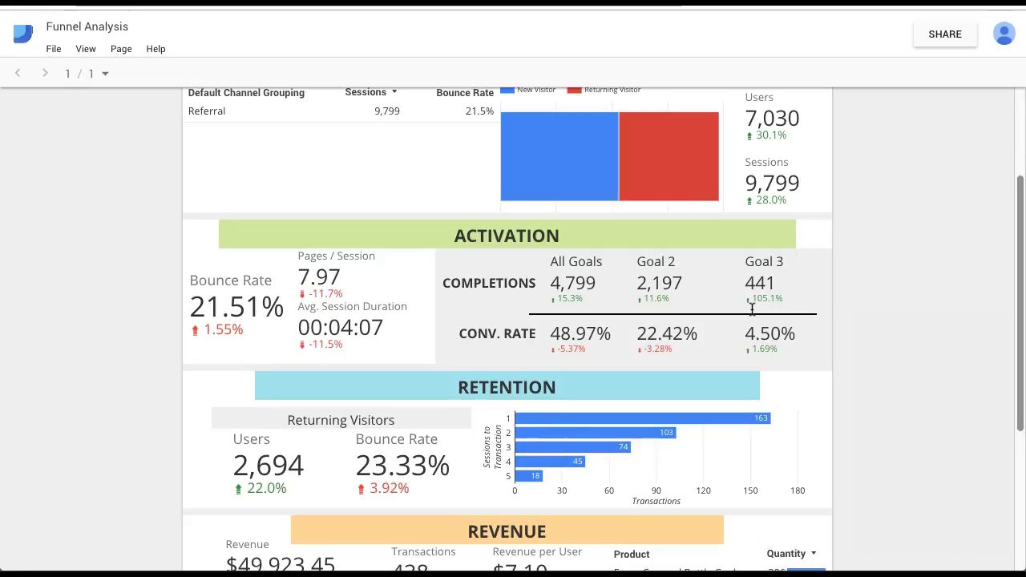
Compare the growth in Referral users and sessions with that channel's conversion rates, returning visitors and revenue figures.
scroll(752, 310, down, 1)
scroll(751, 311, down, 3)
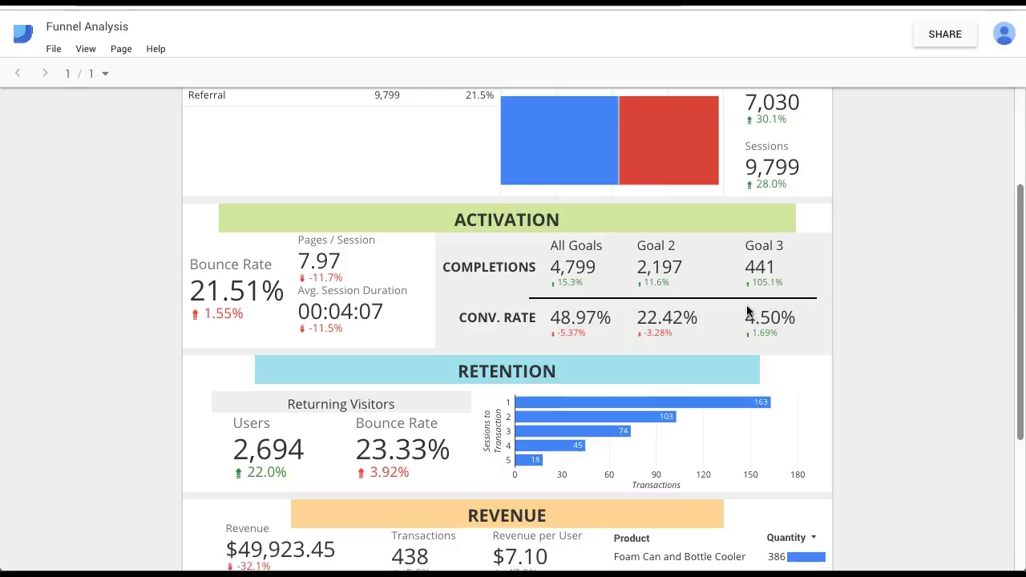
scroll(747, 311, up, 2)
scroll(746, 306, up, 2)
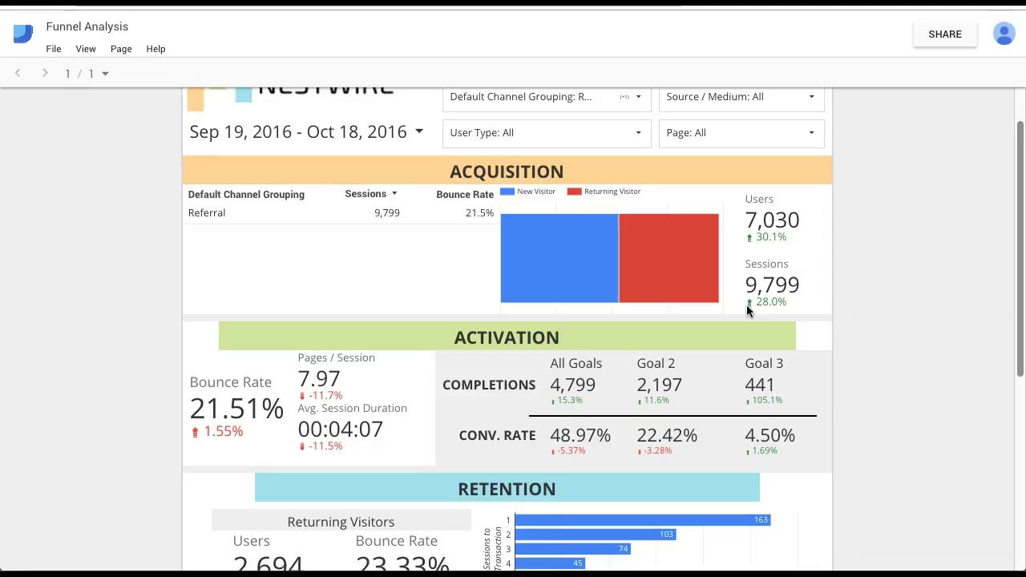
scroll(692, 287, up, 2)
scroll(442, 365, down, 1)
scroll(442, 365, down, 5)
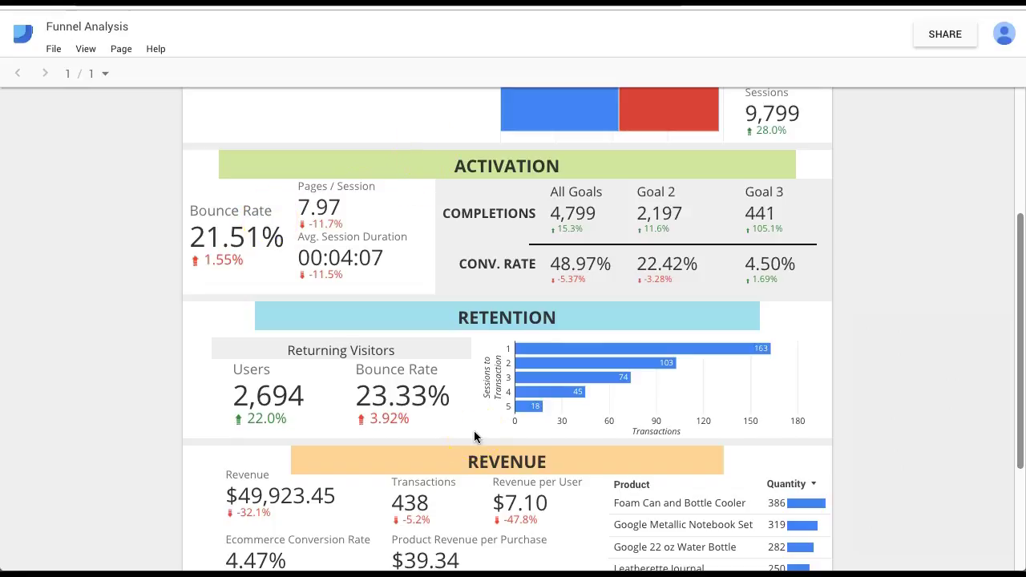
Reset the Default Channel Grouping filter so that all channels are included in the report again.
scroll(474, 436, up, 4)
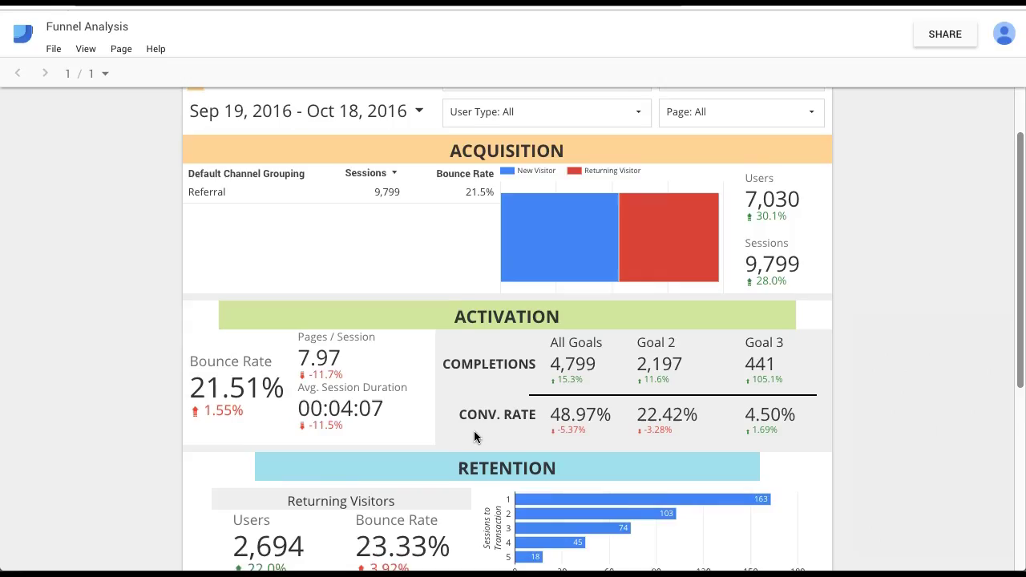
scroll(565, 216, up, 1)
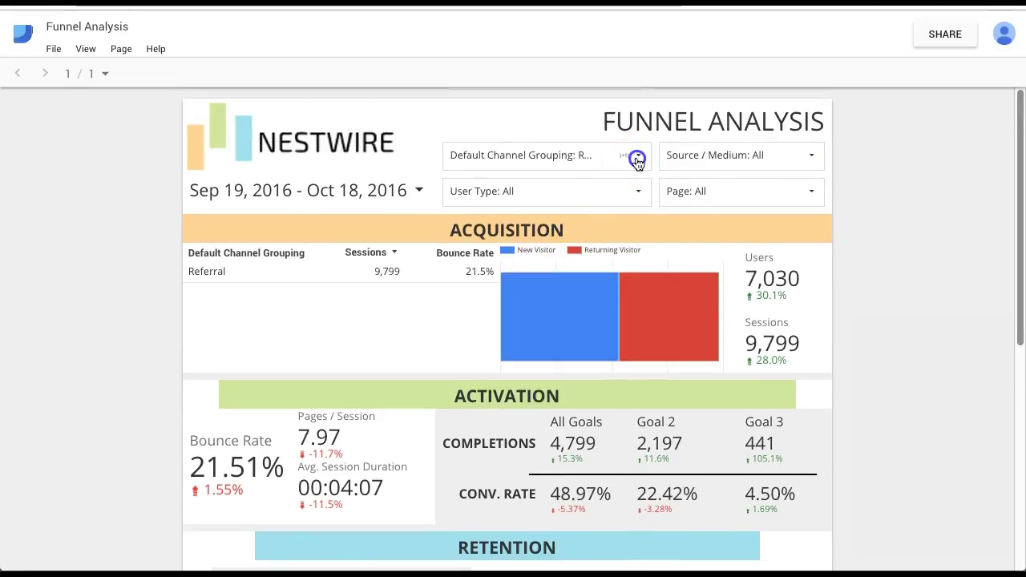
click(637, 157)
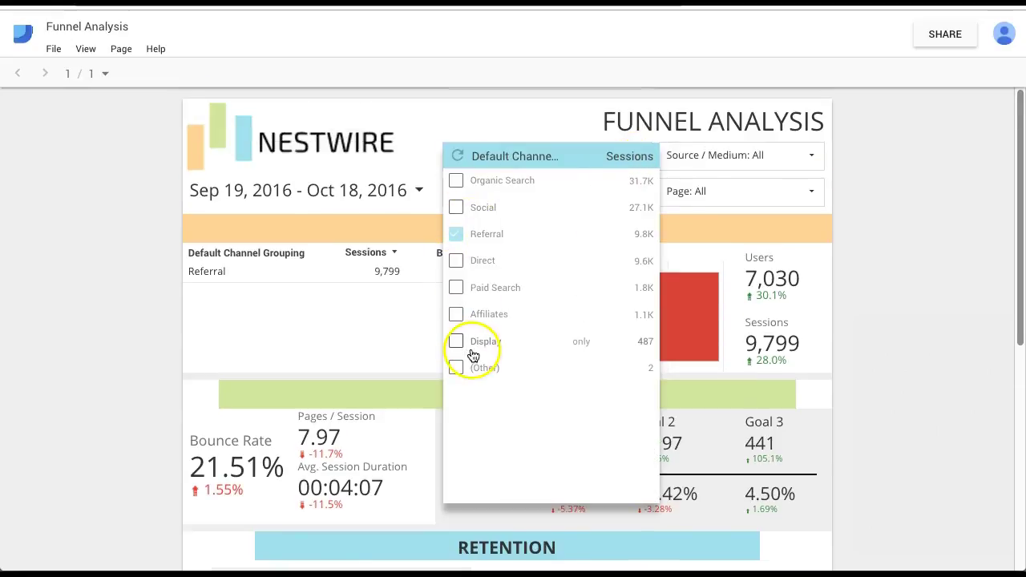
click(459, 157)
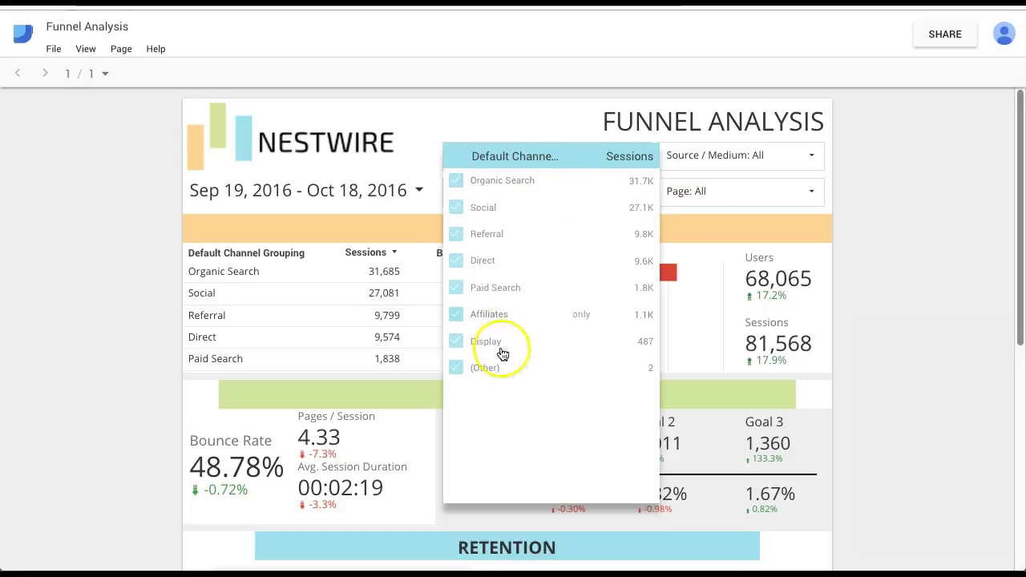
click(553, 130)
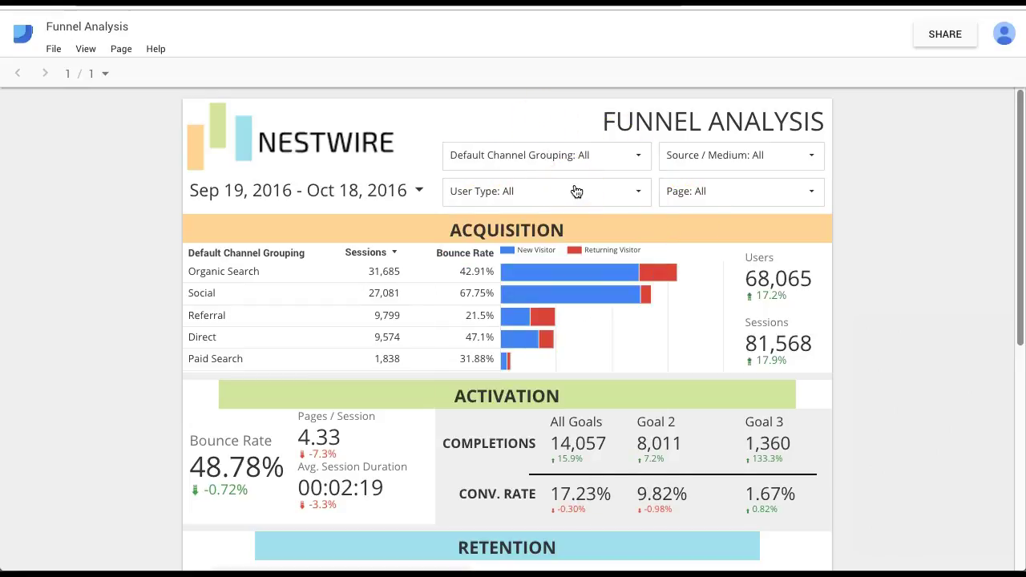
Examine the options of the Source / Medium, Page and User Type filters, leaving everything selected.
click(715, 157)
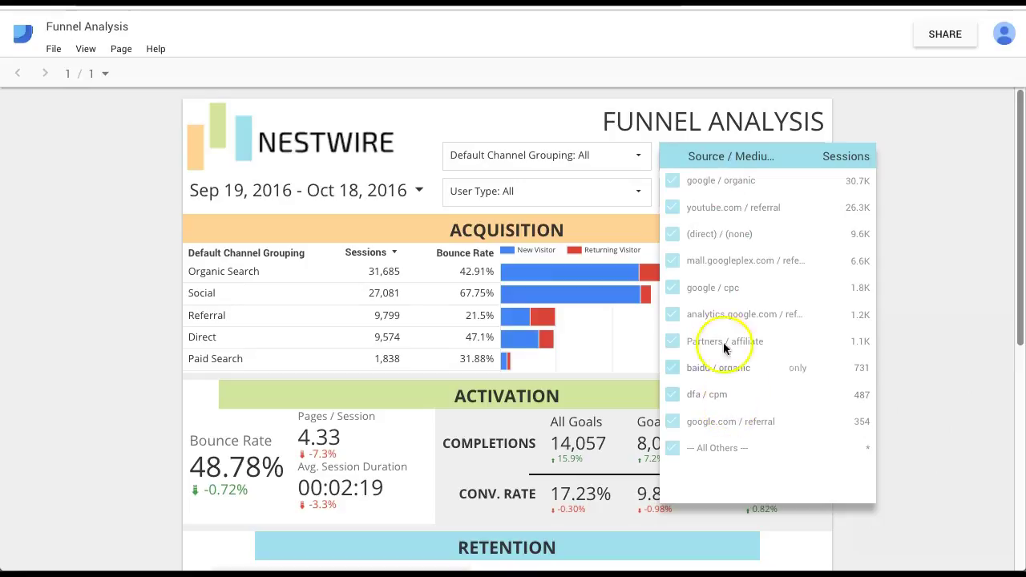
click(700, 138)
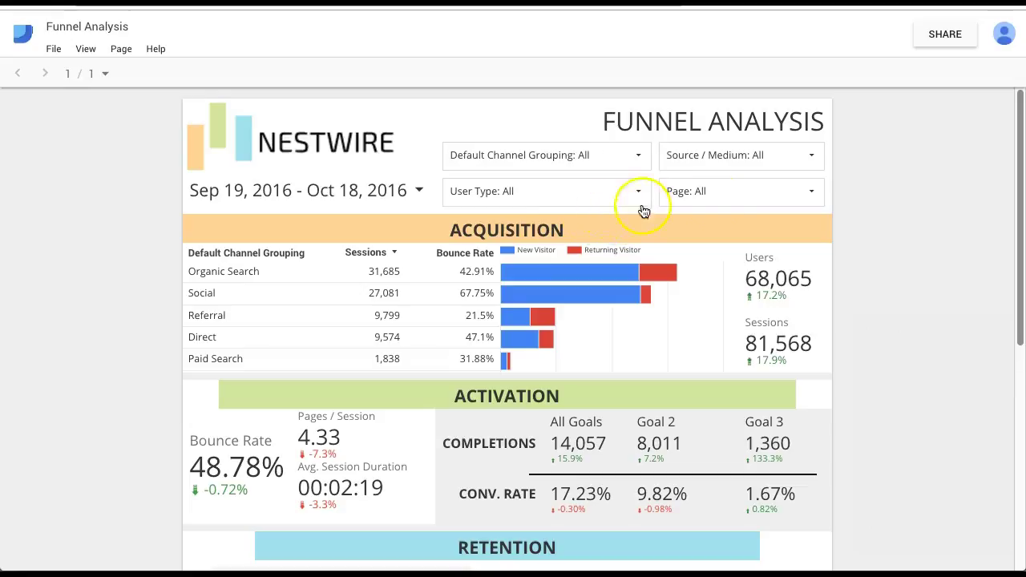
click(811, 192)
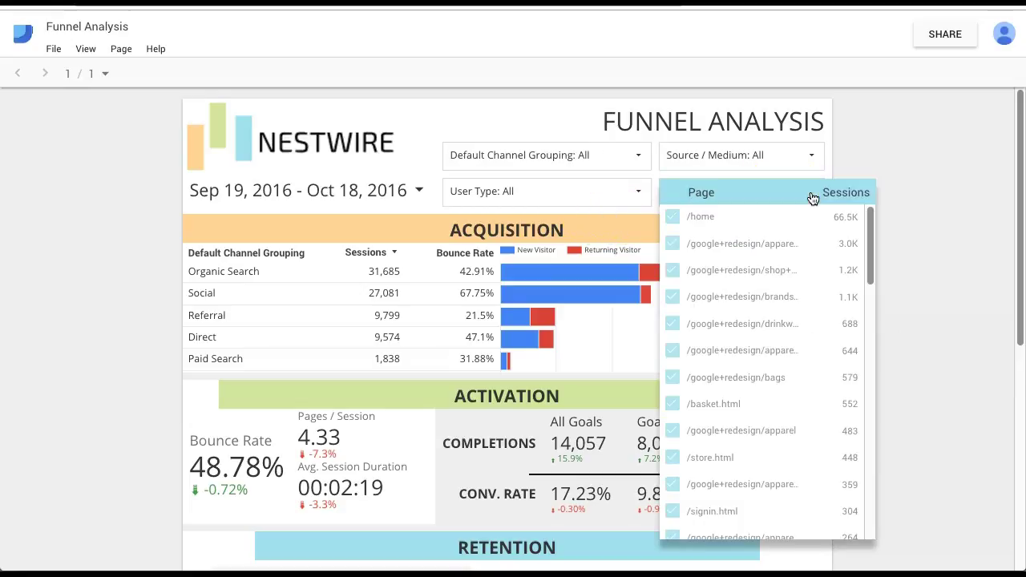
mouse_move(790, 227)
click(628, 192)
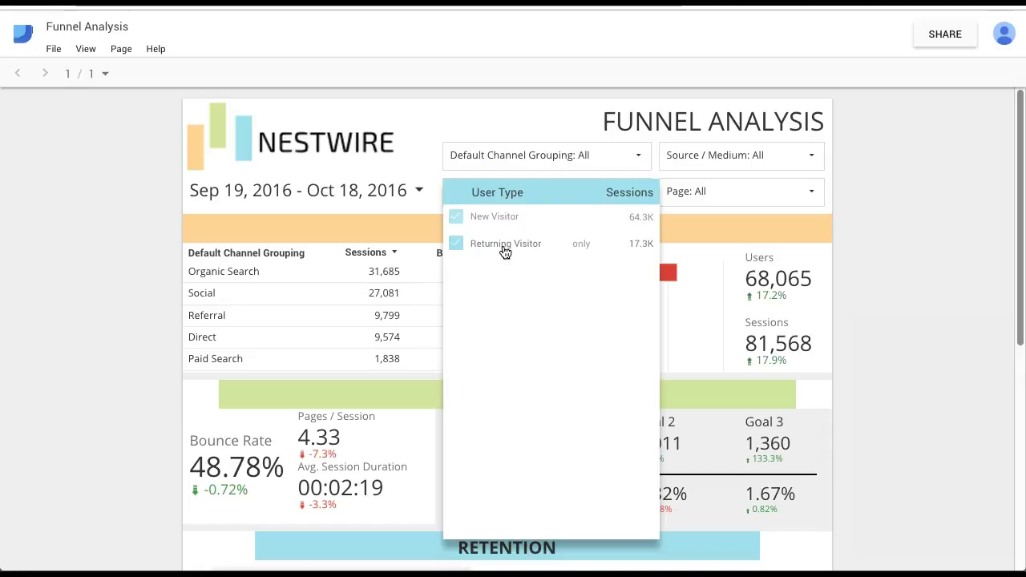
click(536, 110)
Review the acquisition, activation and retention sections for all channels, including the new versus returning visitors from Referral.
scroll(551, 207, down, 1)
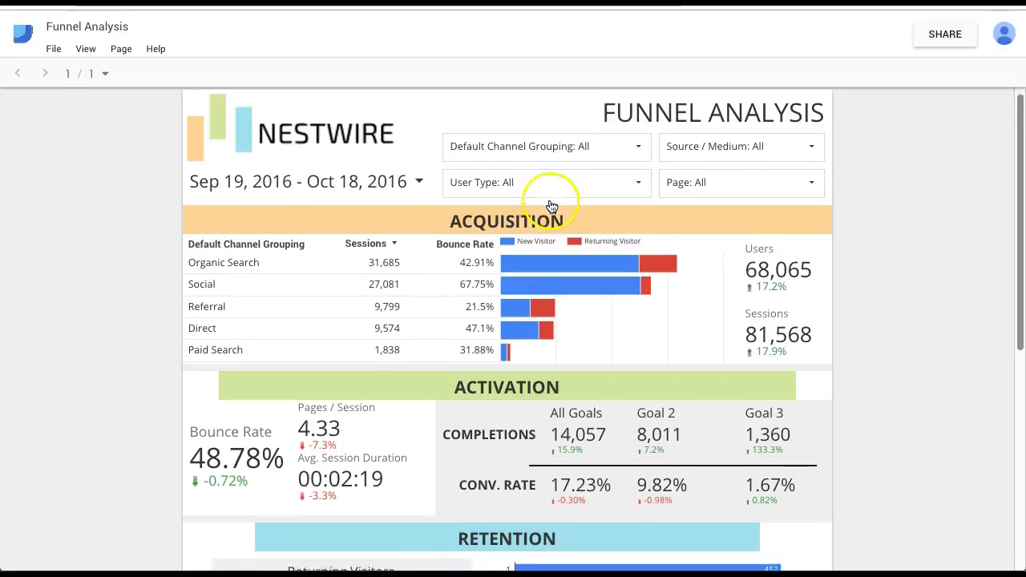
scroll(552, 206, down, 1)
scroll(550, 202, down, 1)
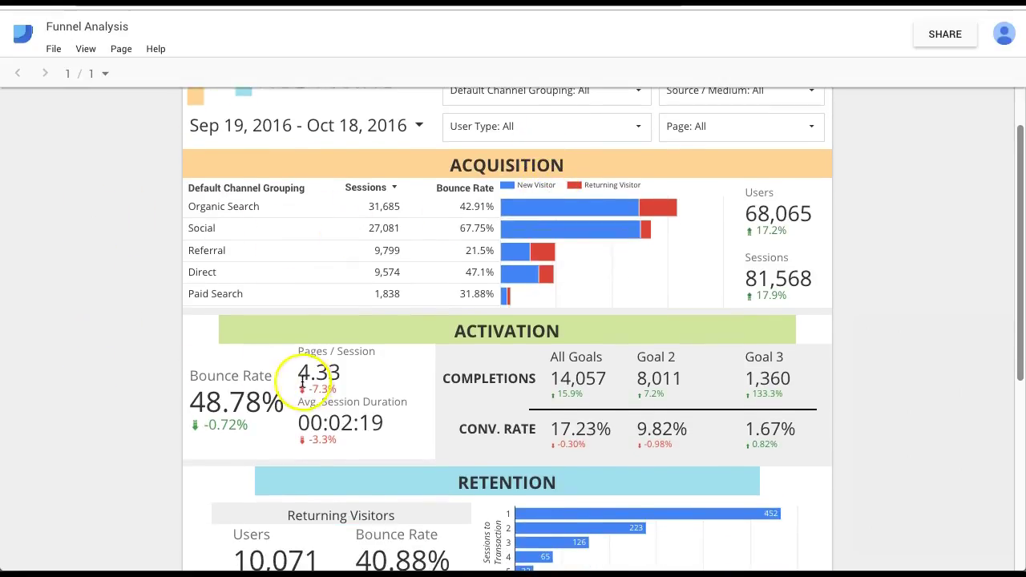
scroll(302, 381, down, 3)
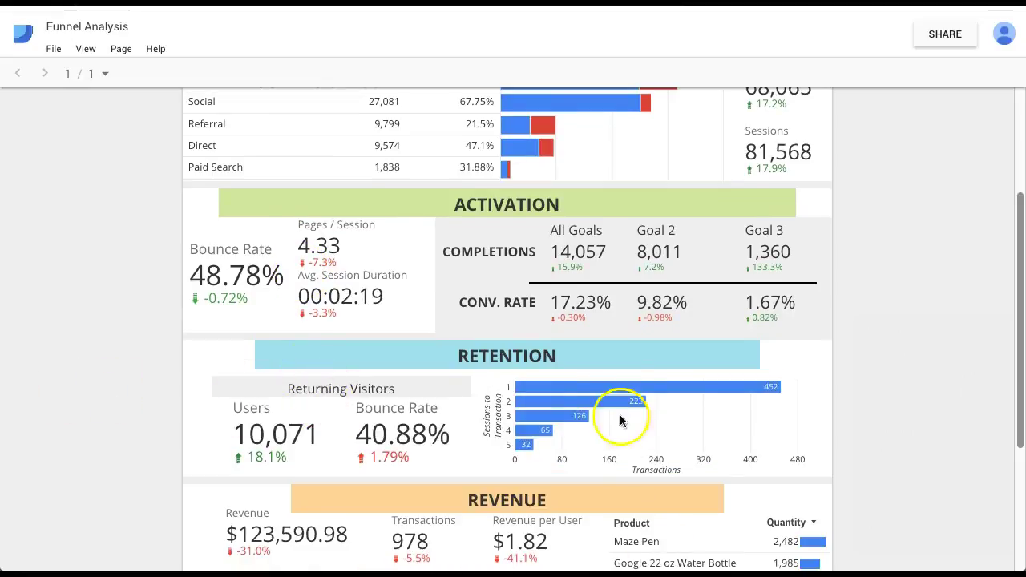
scroll(597, 353, up, 2)
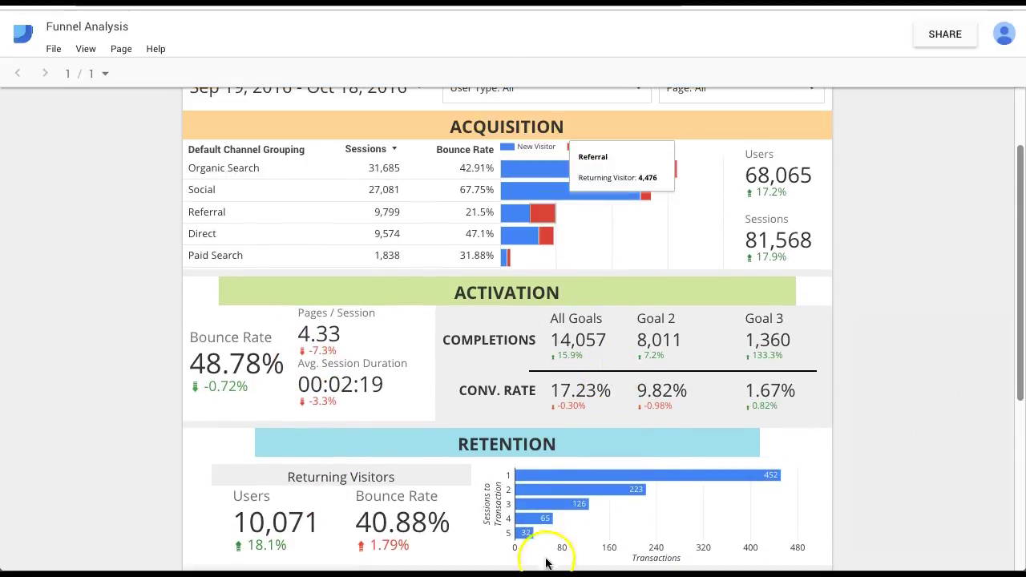
mouse_move(501, 216)
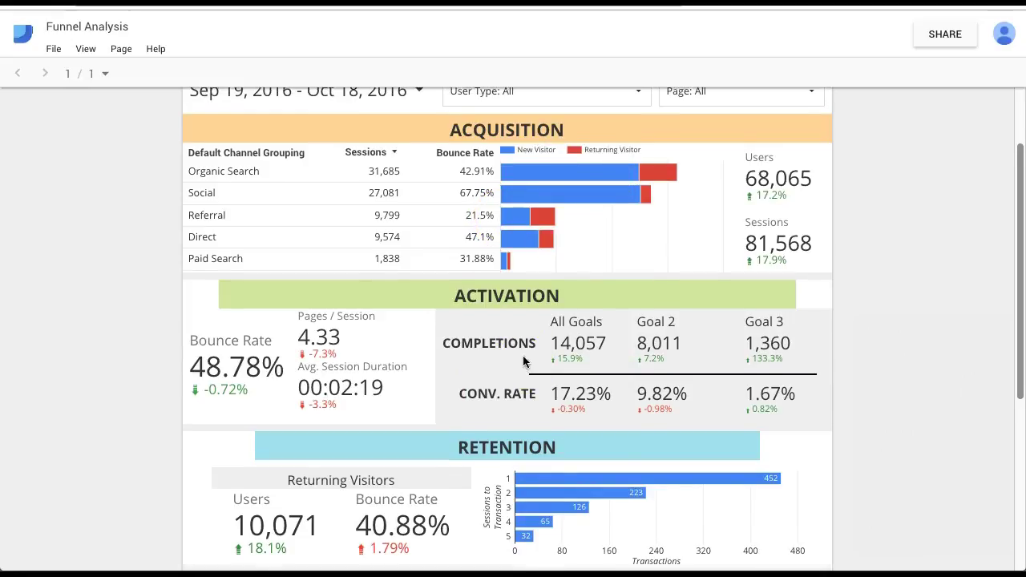
scroll(513, 376, up, 1)
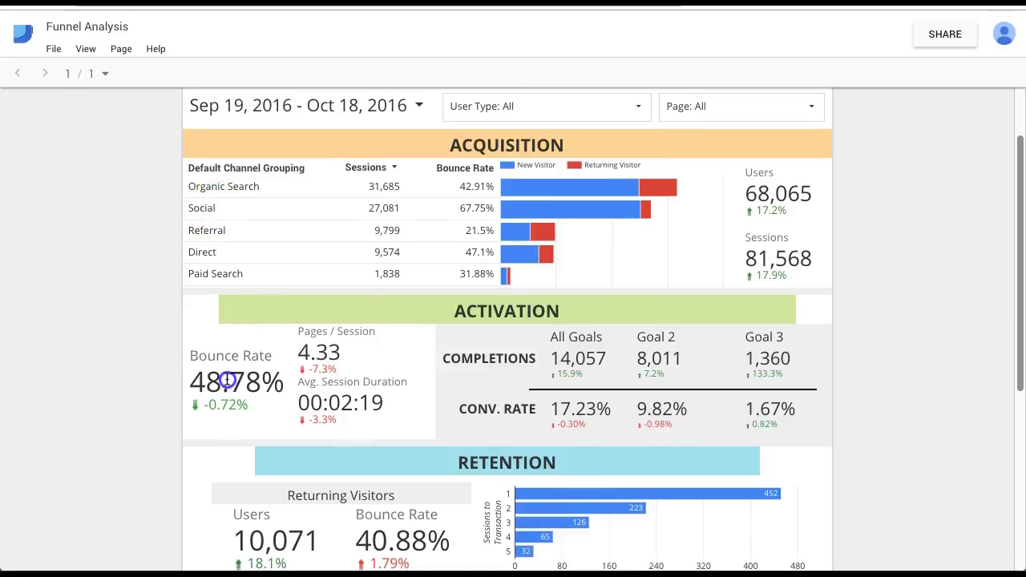
Examine the returning visitor, revenue, ecommerce conversion and referral traffic metrics in the lower funnel sections.
scroll(347, 442, down, 1)
scroll(348, 442, down, 3)
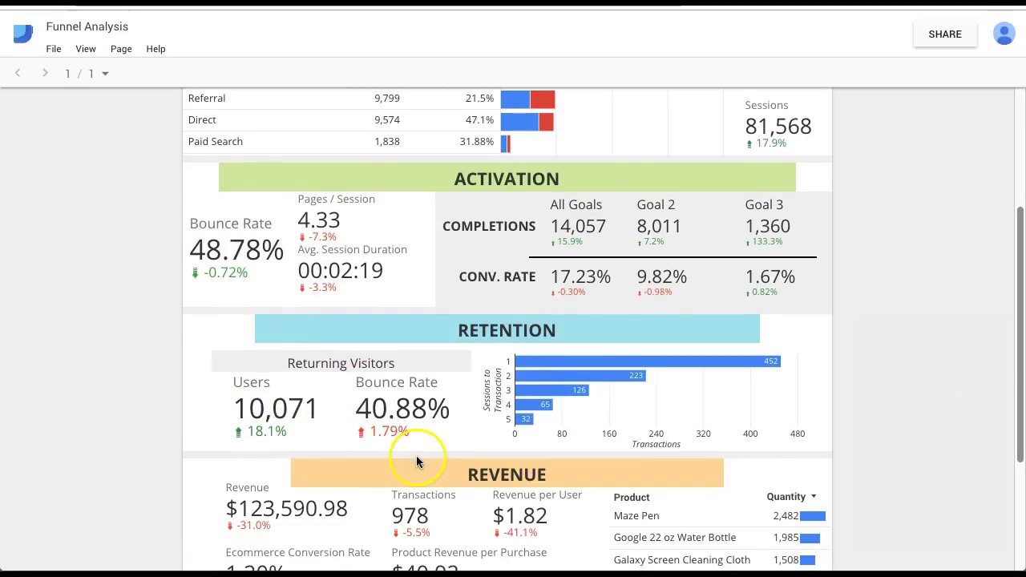
scroll(436, 420, down, 3)
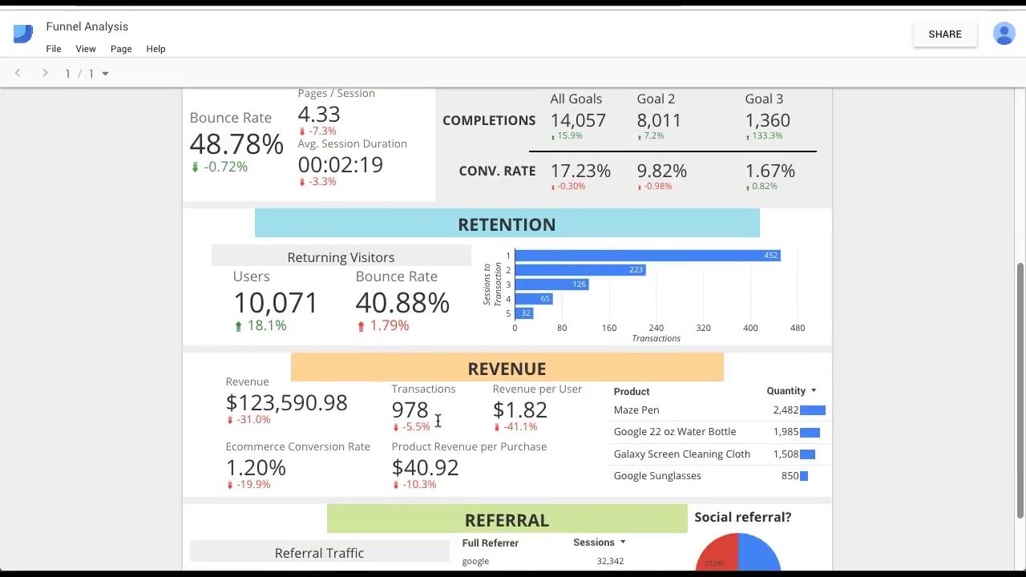
scroll(425, 410, down, 2)
scroll(323, 379, down, 1)
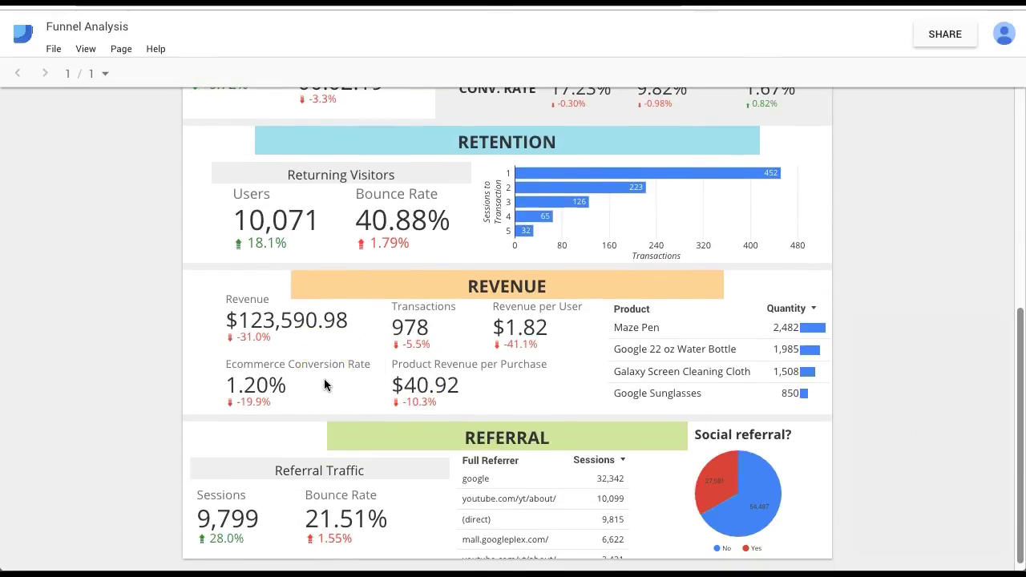